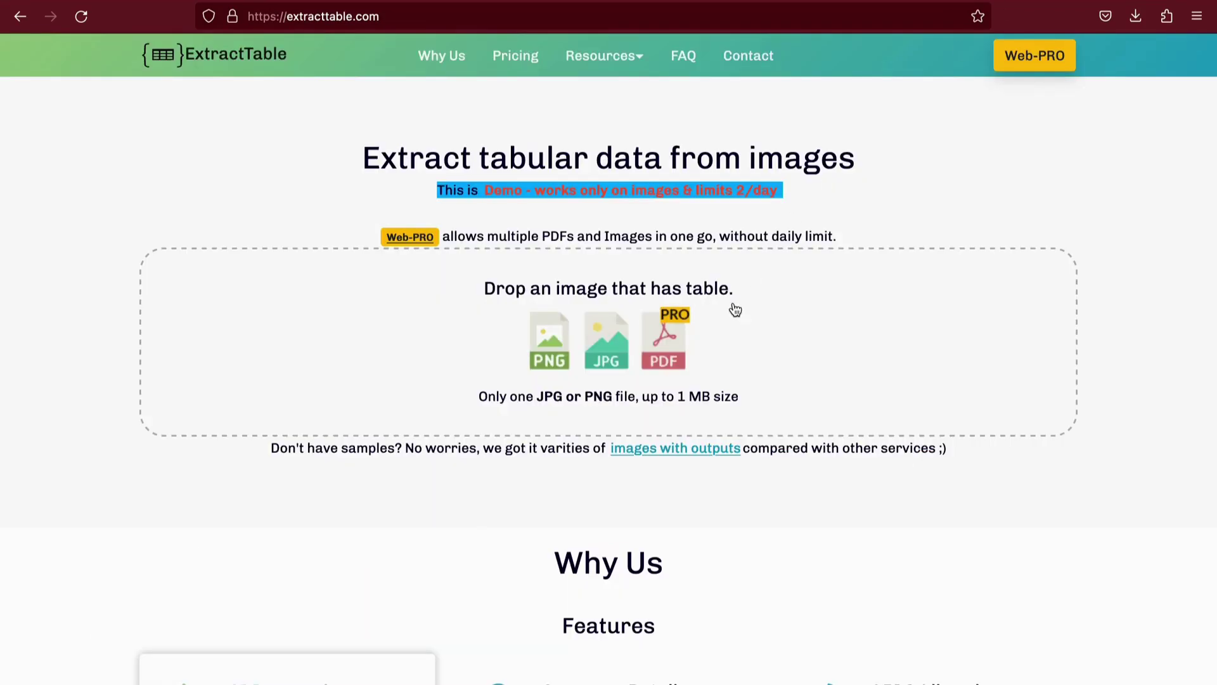
From the Microsoft 365 home page, launch Excel and create blank workbook Book 5.
{"action": "left_click", "coordinate": [823, 221]}
{"action": "left_click_drag", "start_coordinate": [433, 190], "coordinate": [812, 189]}
{"action": "left_click", "coordinate": [839, 206]}
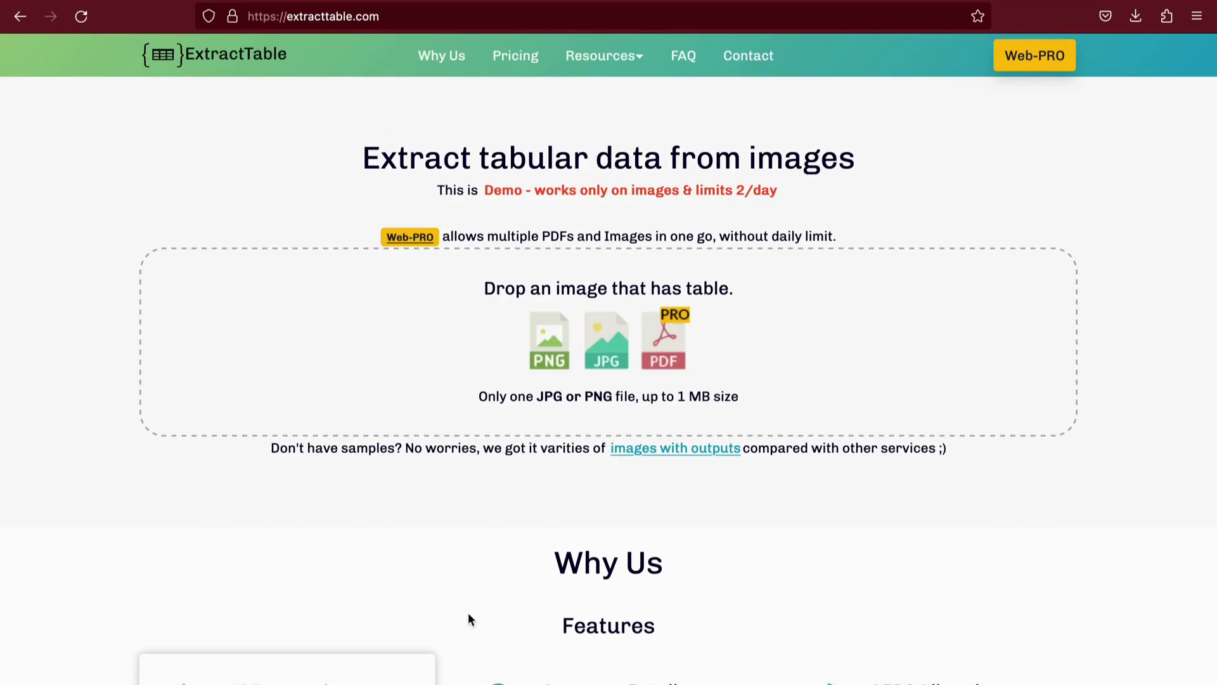
{"action": "scroll", "coordinate": [452, 576], "scroll_direction": "down", "scroll_amount": 3}
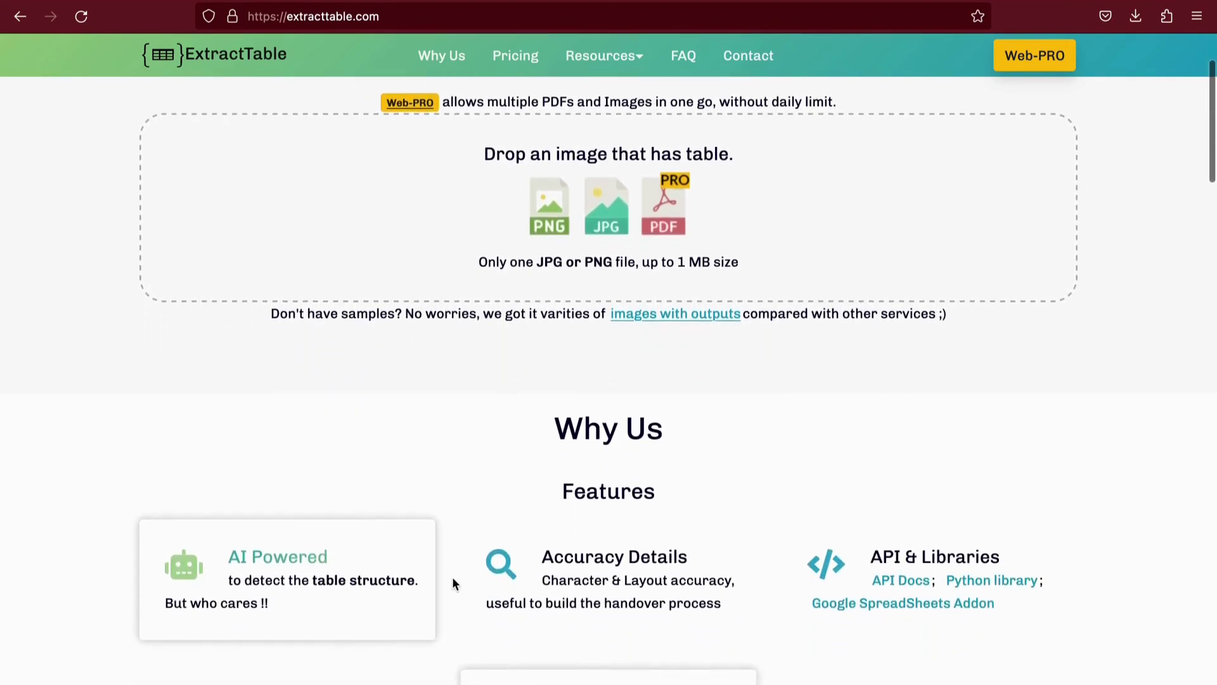
{"action": "scroll", "coordinate": [452, 576], "scroll_direction": "up", "scroll_amount": 3}
{"action": "scroll", "coordinate": [476, 390], "scroll_direction": "down", "scroll_amount": 8}
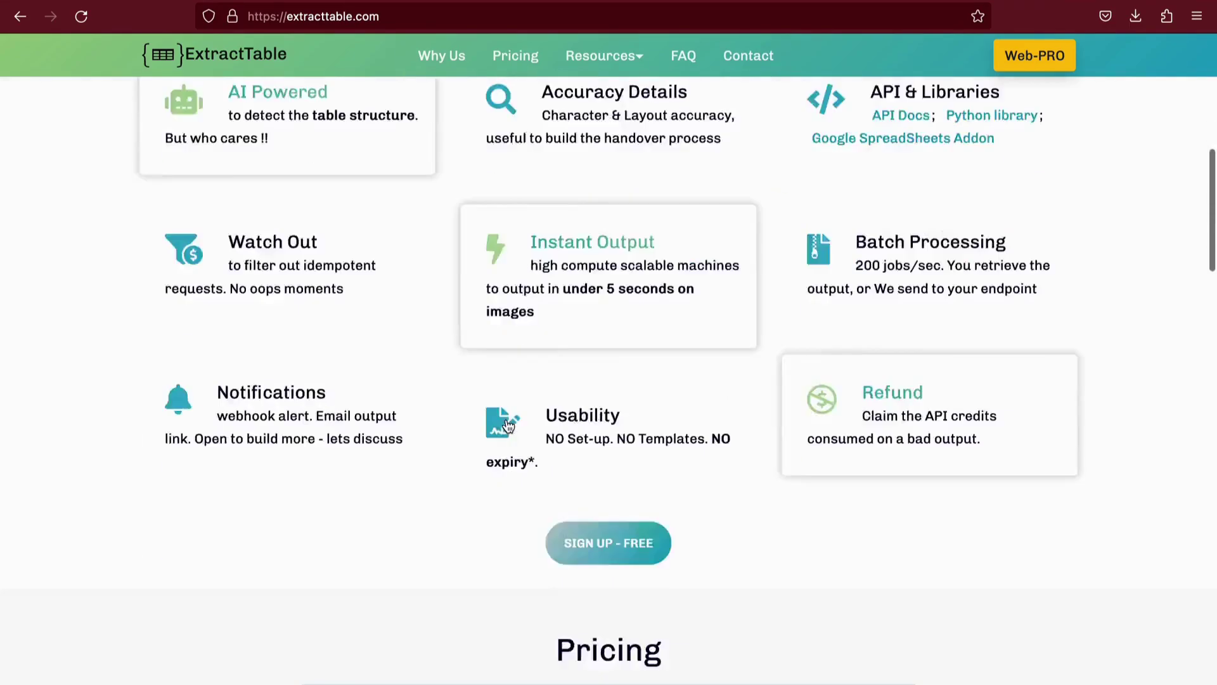
{"action": "scroll", "coordinate": [506, 424], "scroll_direction": "down", "scroll_amount": 8}
{"action": "scroll", "coordinate": [506, 423], "scroll_direction": "down", "scroll_amount": 3}
{"action": "scroll", "coordinate": [506, 424], "scroll_direction": "down", "scroll_amount": 1}
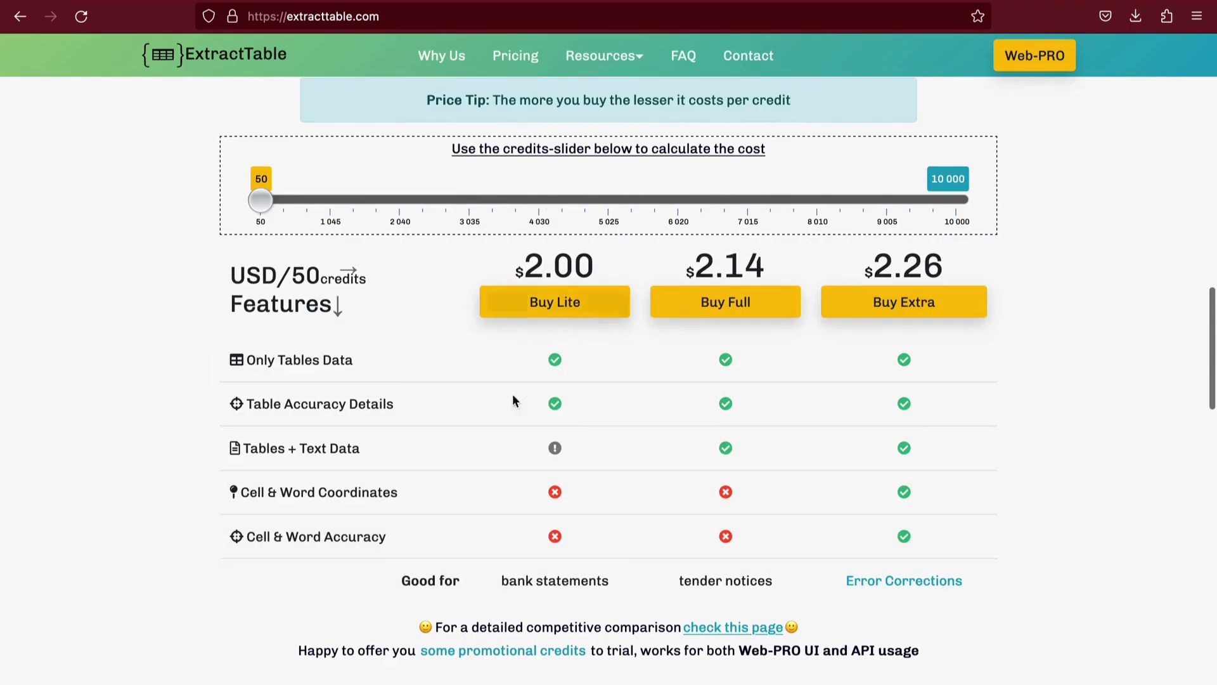
{"action": "scroll", "coordinate": [518, 321], "scroll_direction": "up", "scroll_amount": 1}
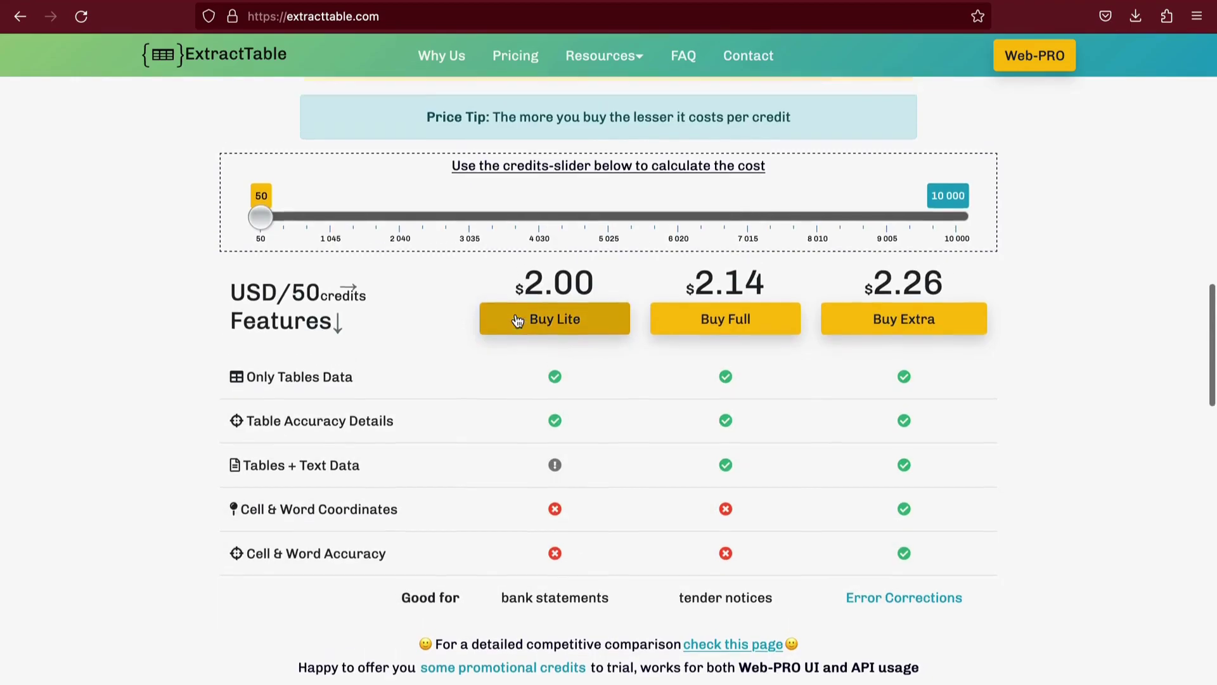
{"action": "scroll", "coordinate": [517, 321], "scroll_direction": "up", "scroll_amount": 10}
{"action": "scroll", "coordinate": [519, 321], "scroll_direction": "up", "scroll_amount": 8}
{"action": "scroll", "coordinate": [518, 320], "scroll_direction": "up", "scroll_amount": 2}
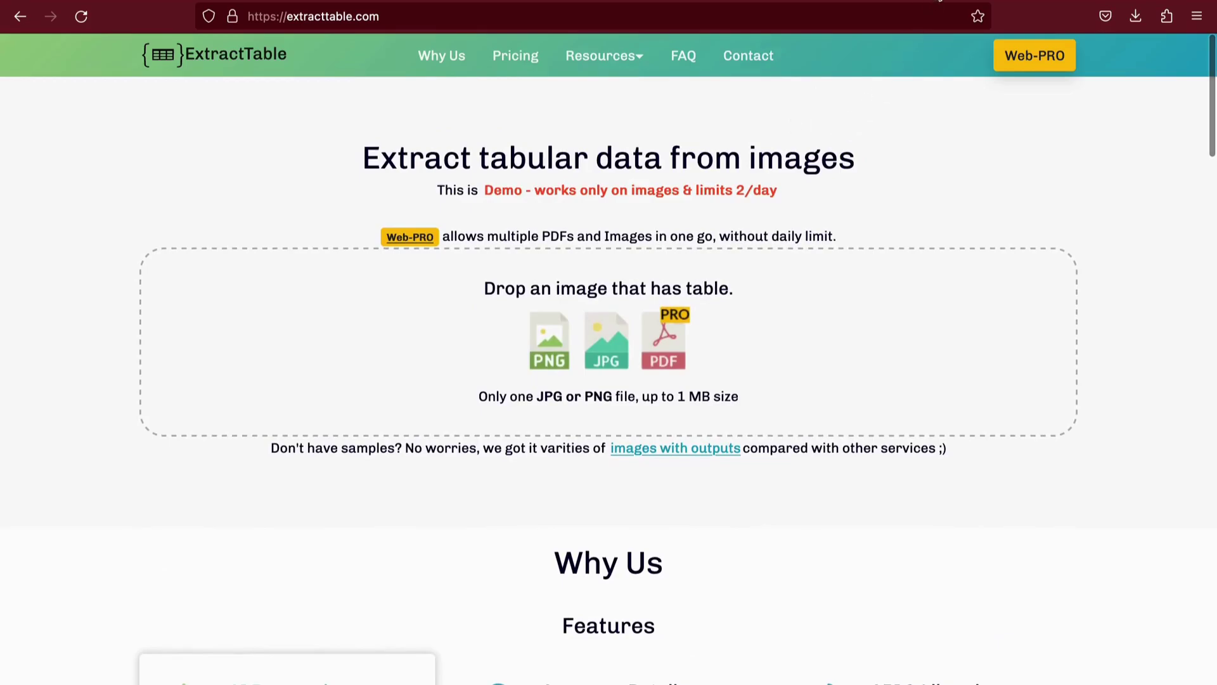
{"action": "key", "text": "ctrl+Tab"}
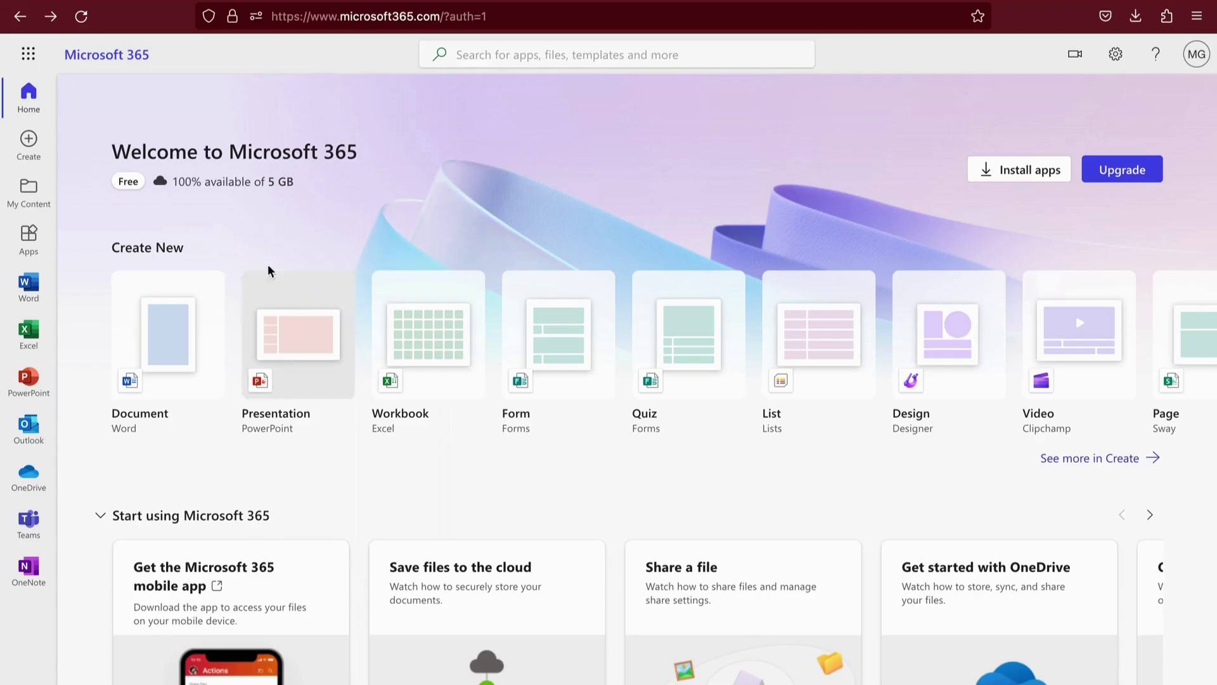
{"action": "left_click", "coordinate": [28, 334]}
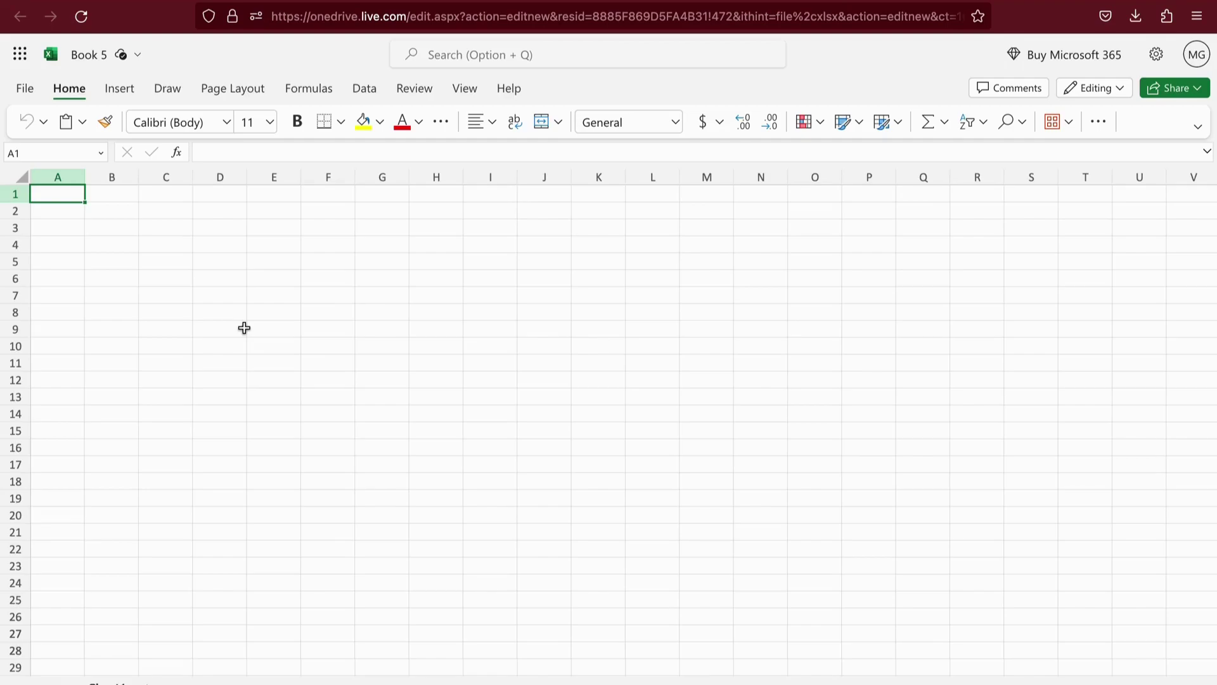
Go to the Data tab to use Data from Picture on the sales table image.
{"action": "left_click", "coordinate": [364, 88]}
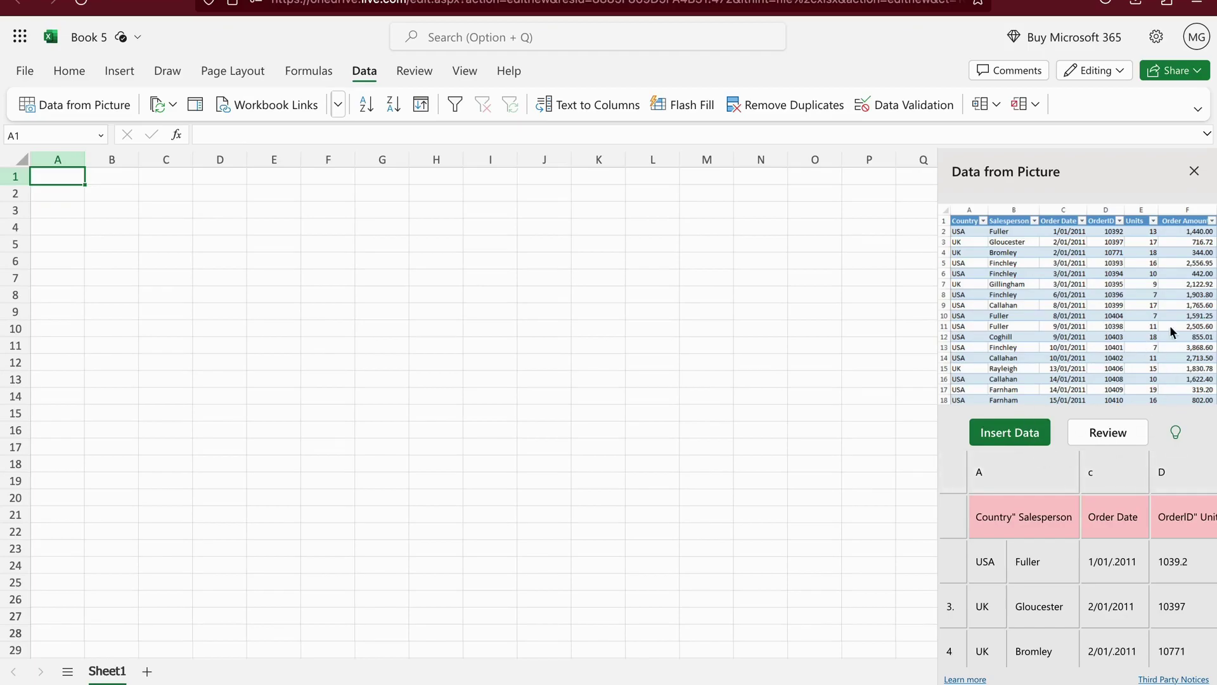
Inspect the misread header cell in the preview, leaving it unchanged.
{"action": "left_click", "coordinate": [1016, 519]}
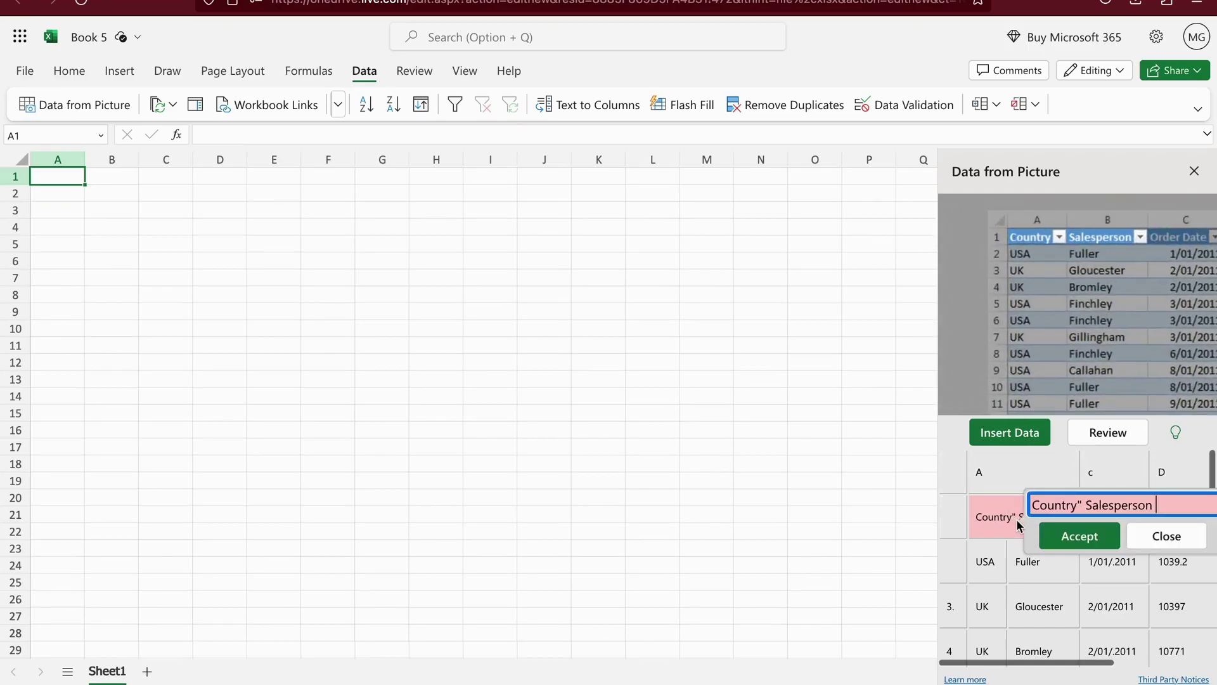
{"action": "double_click", "coordinate": [1095, 505]}
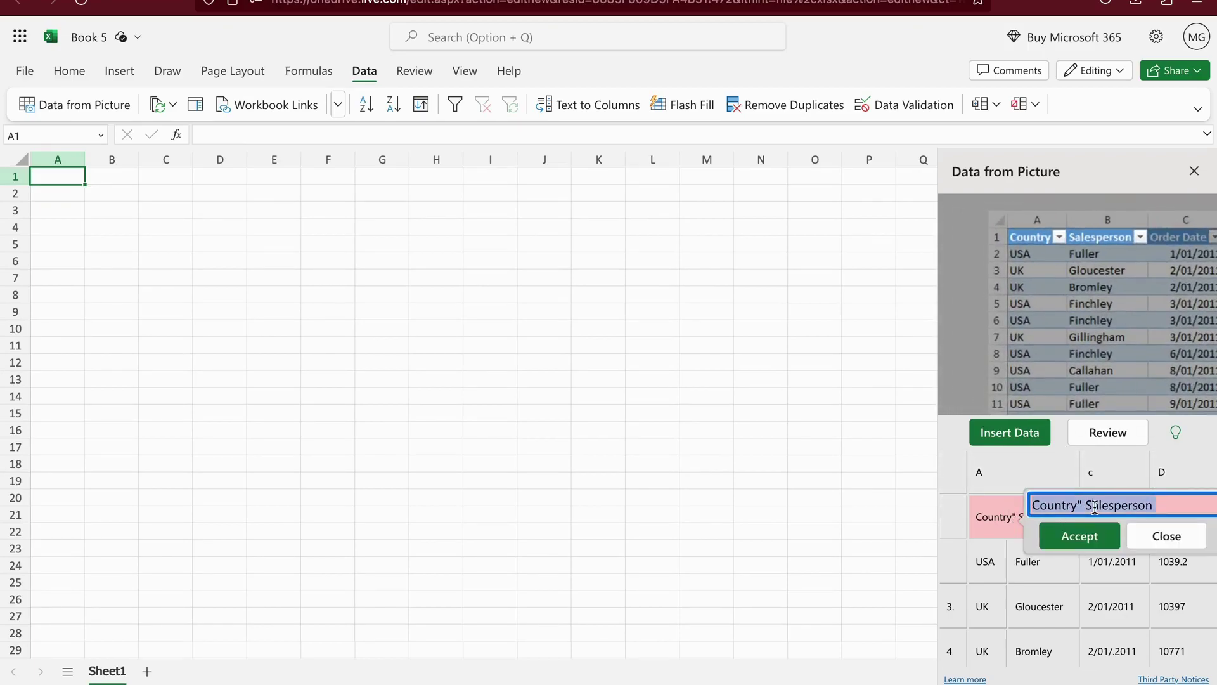
{"action": "left_click", "coordinate": [1172, 536]}
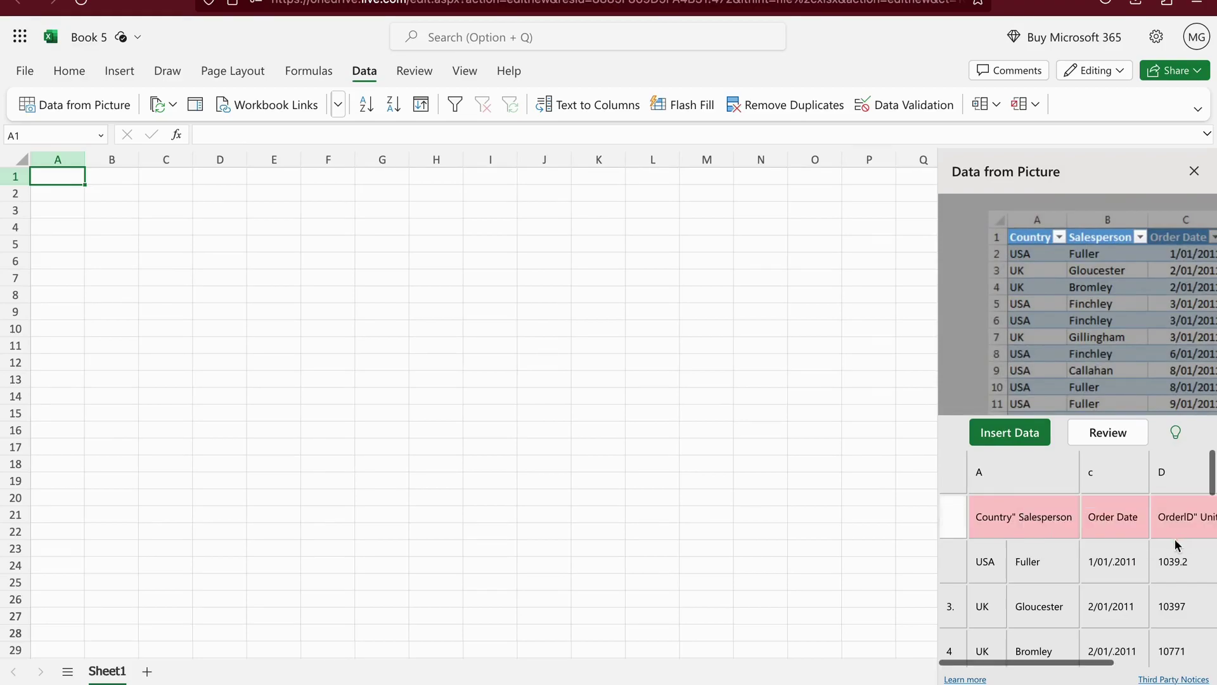
{"action": "scroll", "coordinate": [1052, 541], "scroll_direction": "right", "scroll_amount": 2}
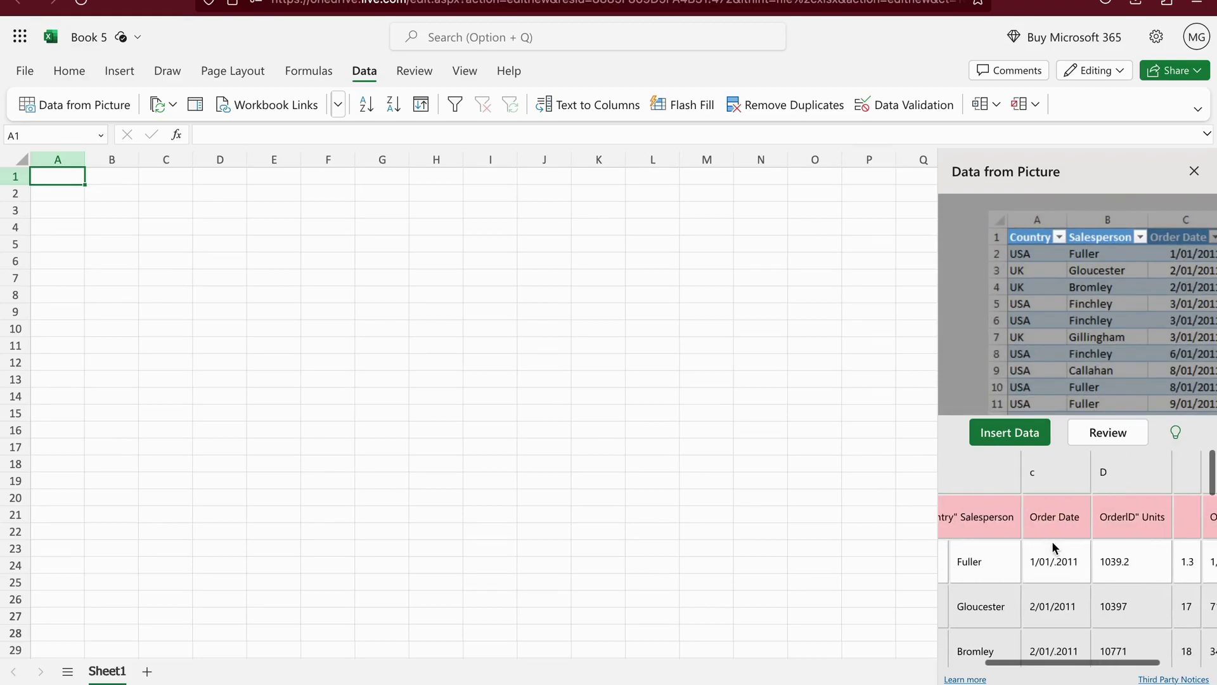
Step through all six flagged extraction items, then close the review.
{"action": "left_click", "coordinate": [1106, 433]}
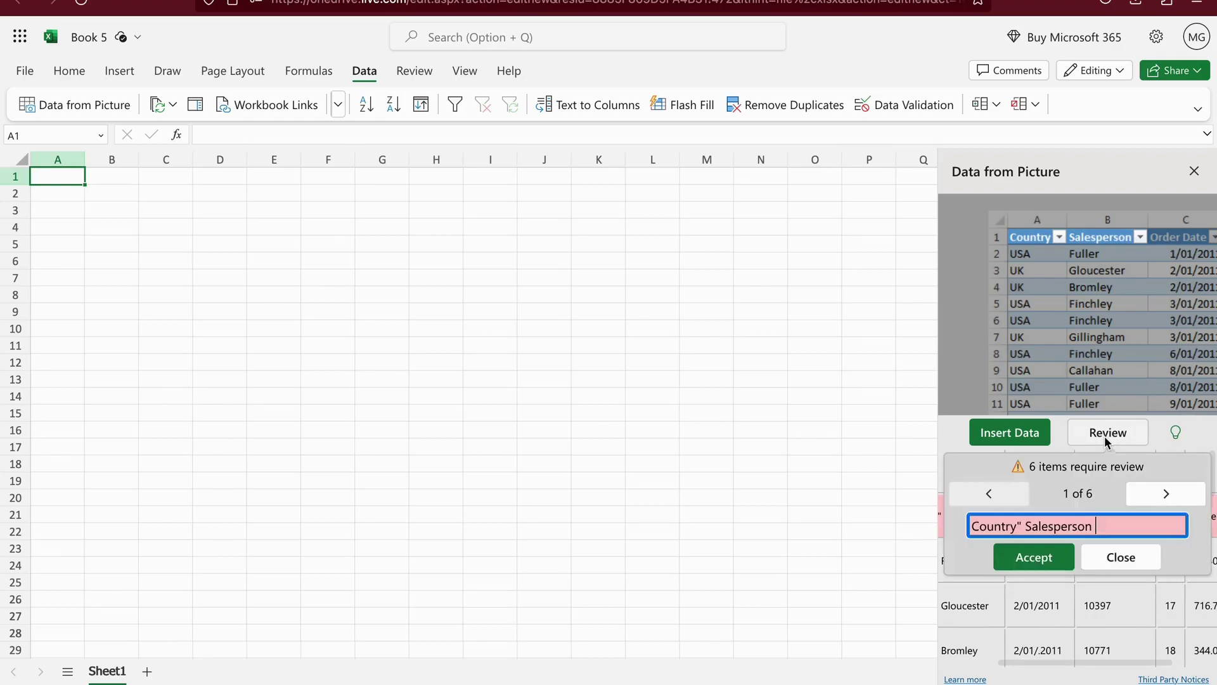
{"action": "left_click", "coordinate": [1166, 493]}
{"action": "left_click", "coordinate": [1169, 495]}
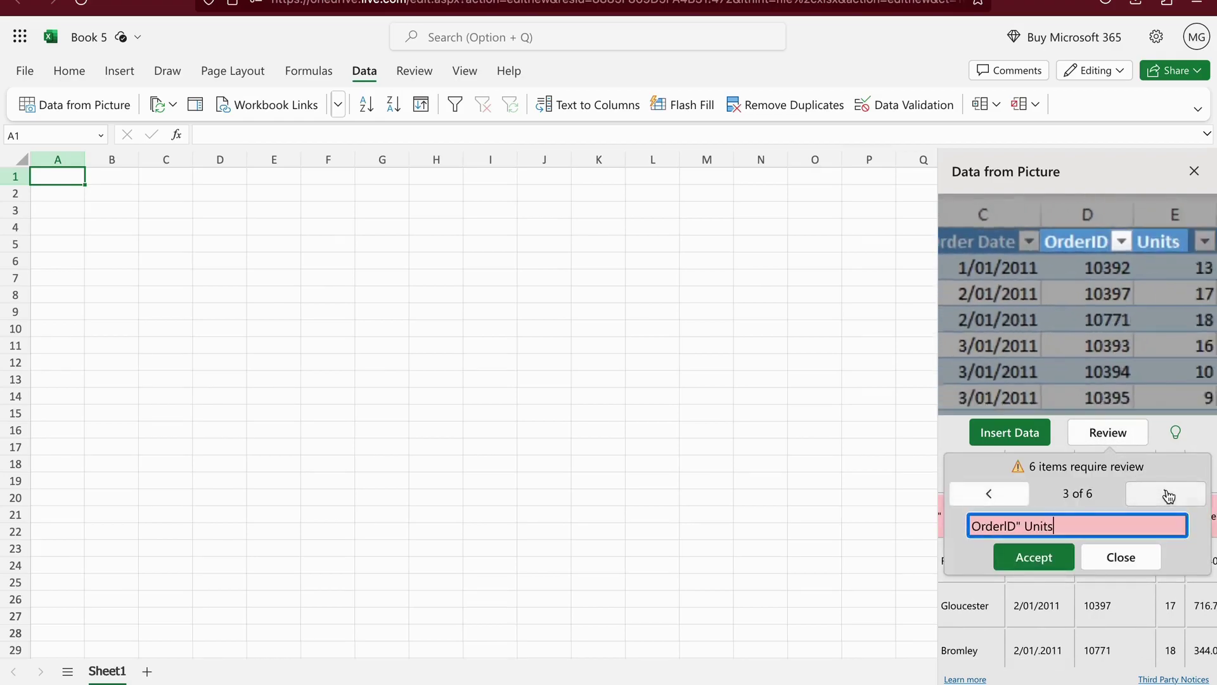
{"action": "left_click", "coordinate": [1168, 495]}
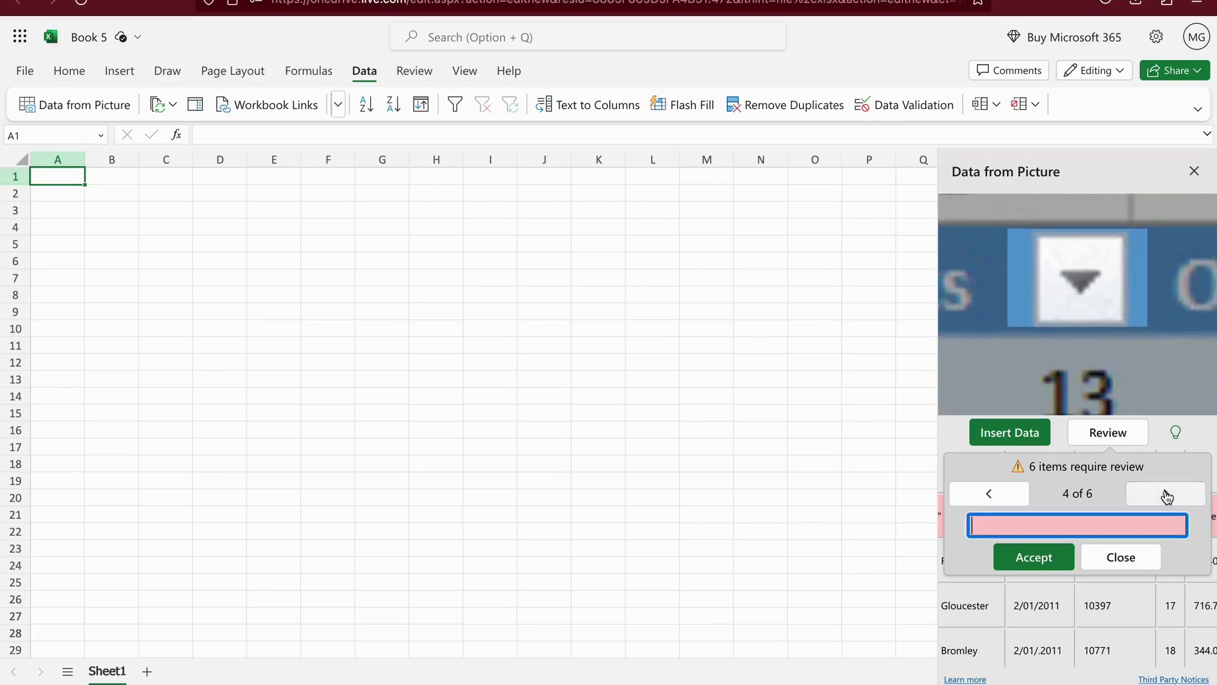
{"action": "left_click", "coordinate": [1167, 495]}
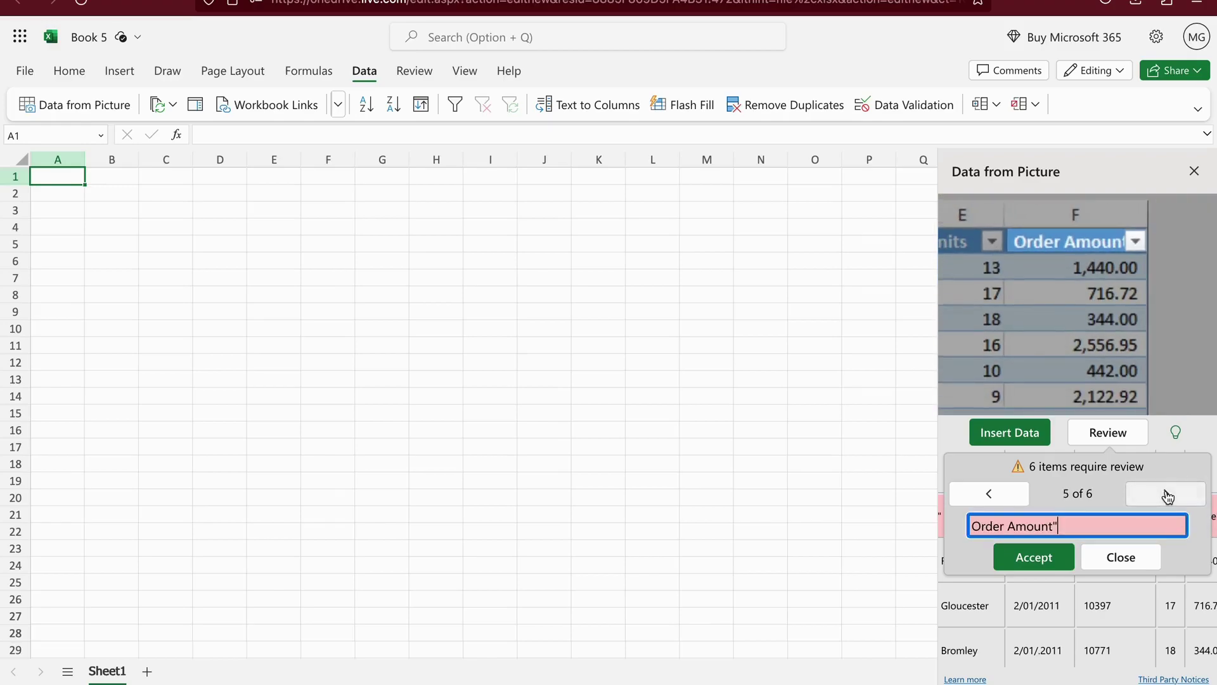
{"action": "left_click", "coordinate": [1167, 495]}
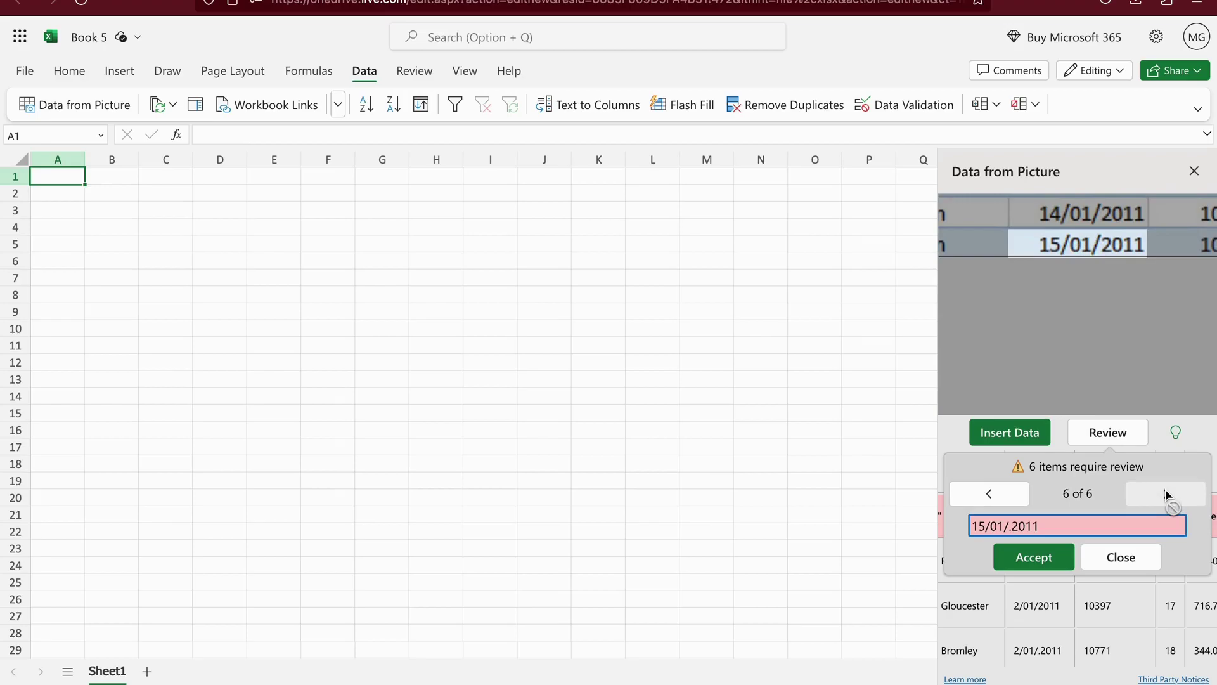
{"action": "left_click", "coordinate": [1120, 555]}
Insert the recognized sales table into Sheet1 despite the accuracy warning.
{"action": "left_click", "coordinate": [1015, 438]}
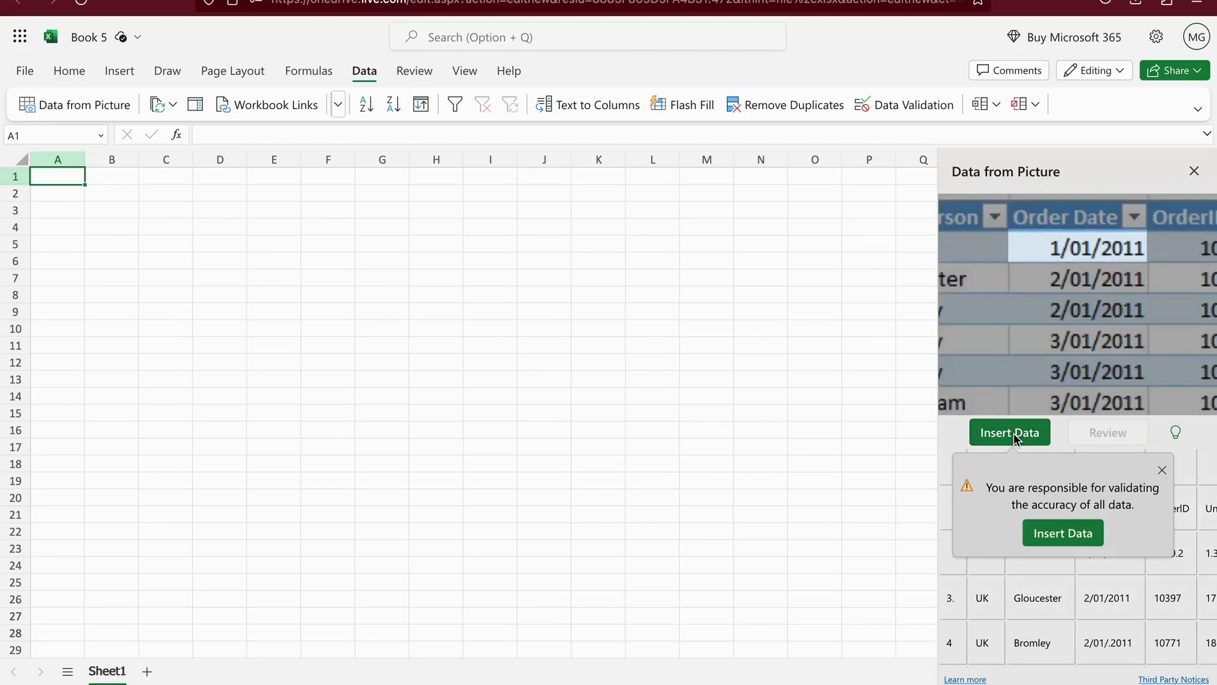
{"action": "left_click", "coordinate": [1060, 535]}
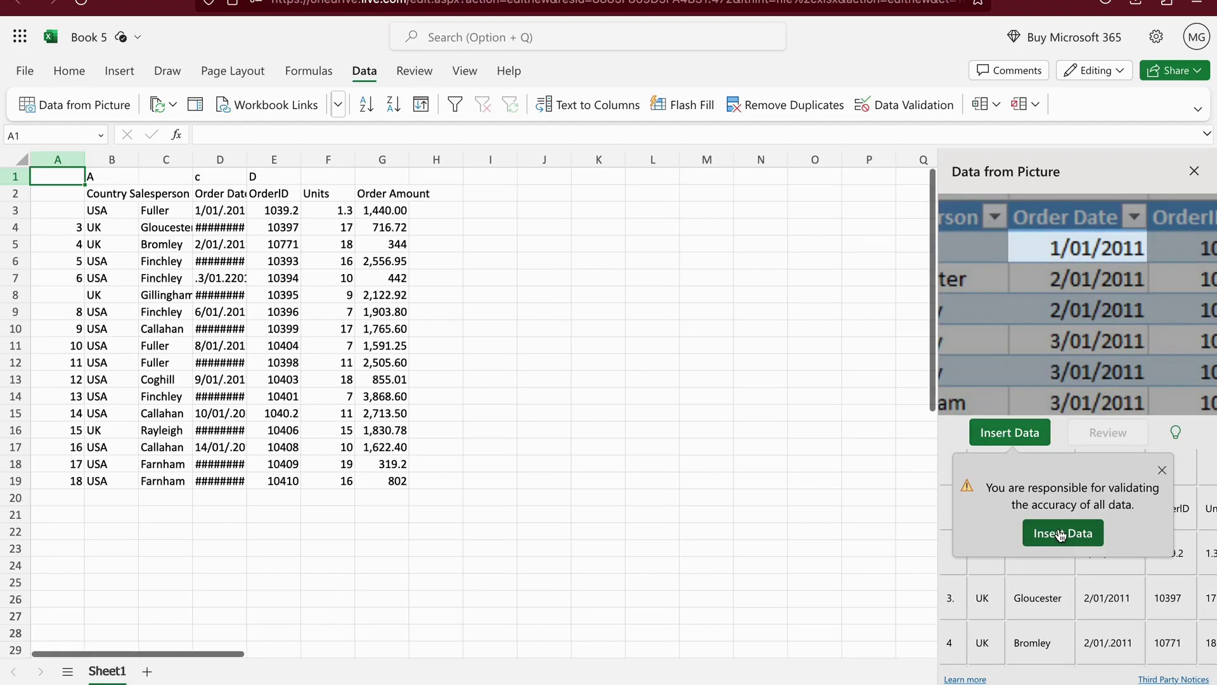
{"action": "left_click", "coordinate": [707, 396]}
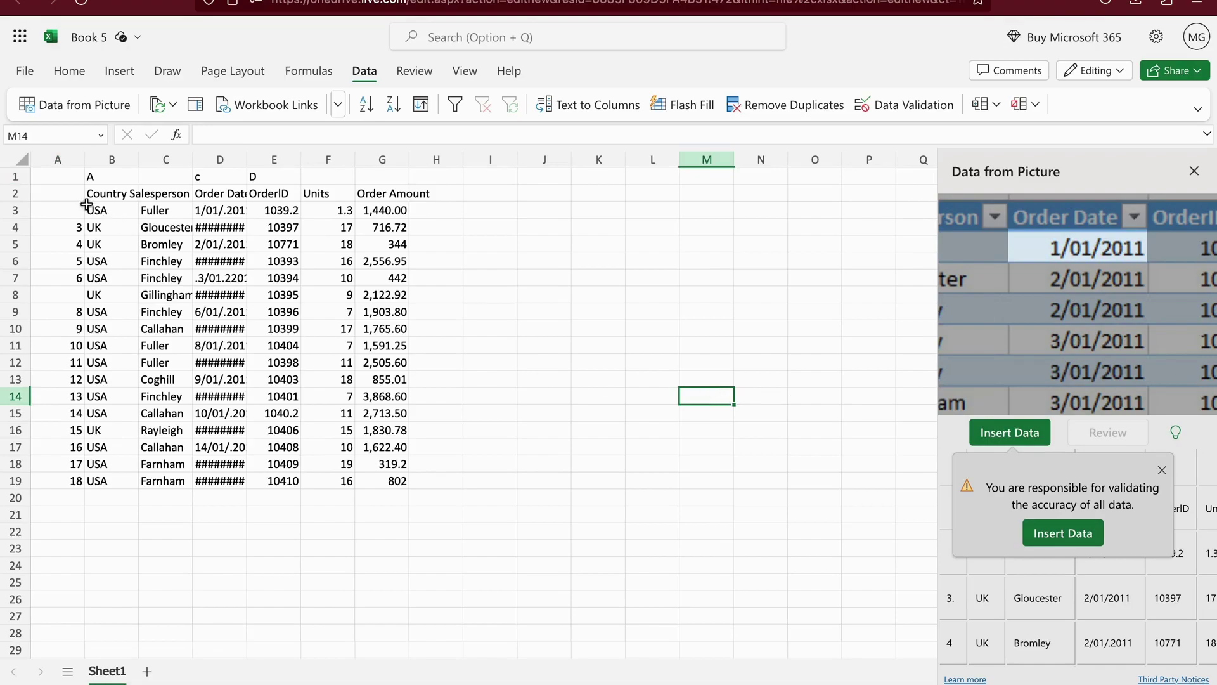
Give A1:G19 a thick outside border and dismiss the data accuracy warning.
{"action": "mouse_move", "coordinate": [59, 177]}
{"action": "left_mouse_down"}
{"action": "mouse_move", "coordinate": [269, 341]}
{"action": "mouse_move", "coordinate": [391, 477]}
{"action": "left_mouse_up"}
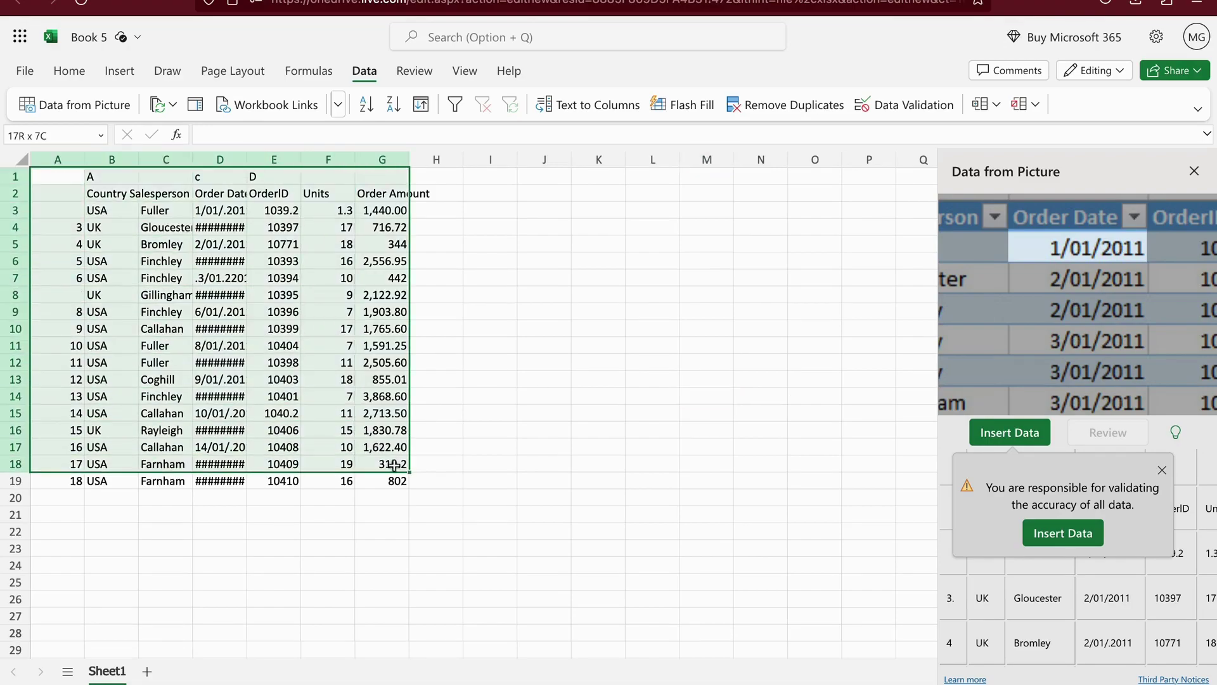
{"action": "left_click", "coordinate": [121, 71]}
{"action": "left_click", "coordinate": [69, 70]}
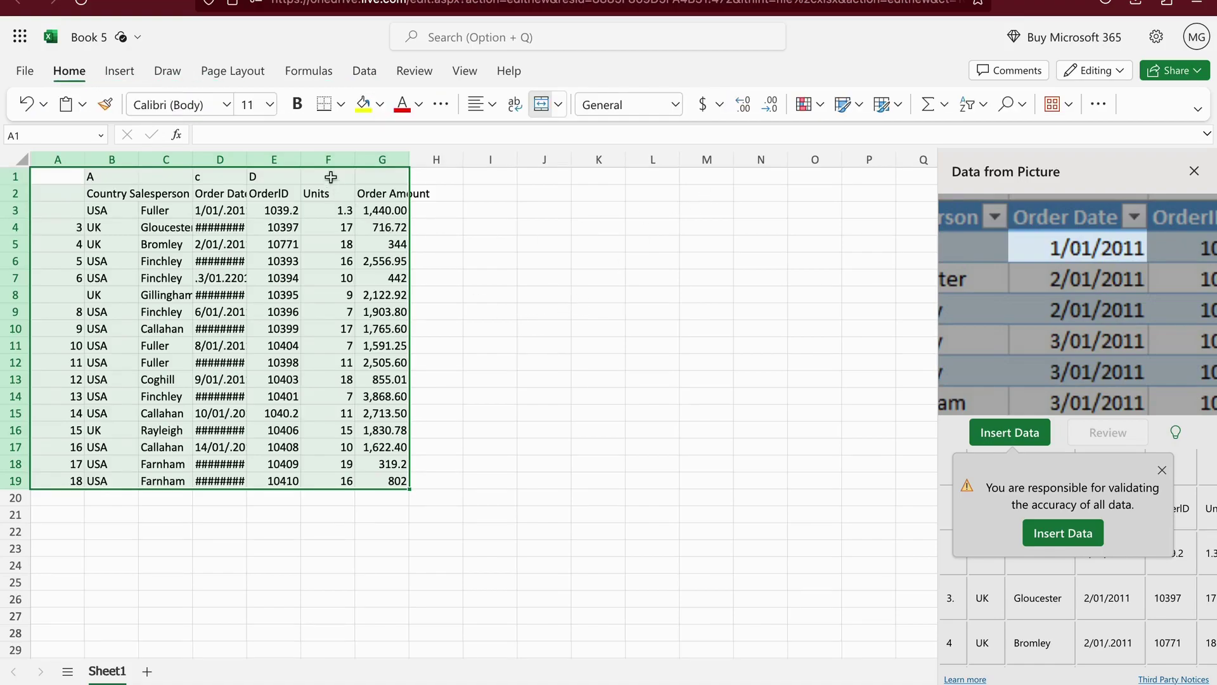
{"action": "left_click", "coordinate": [340, 105]}
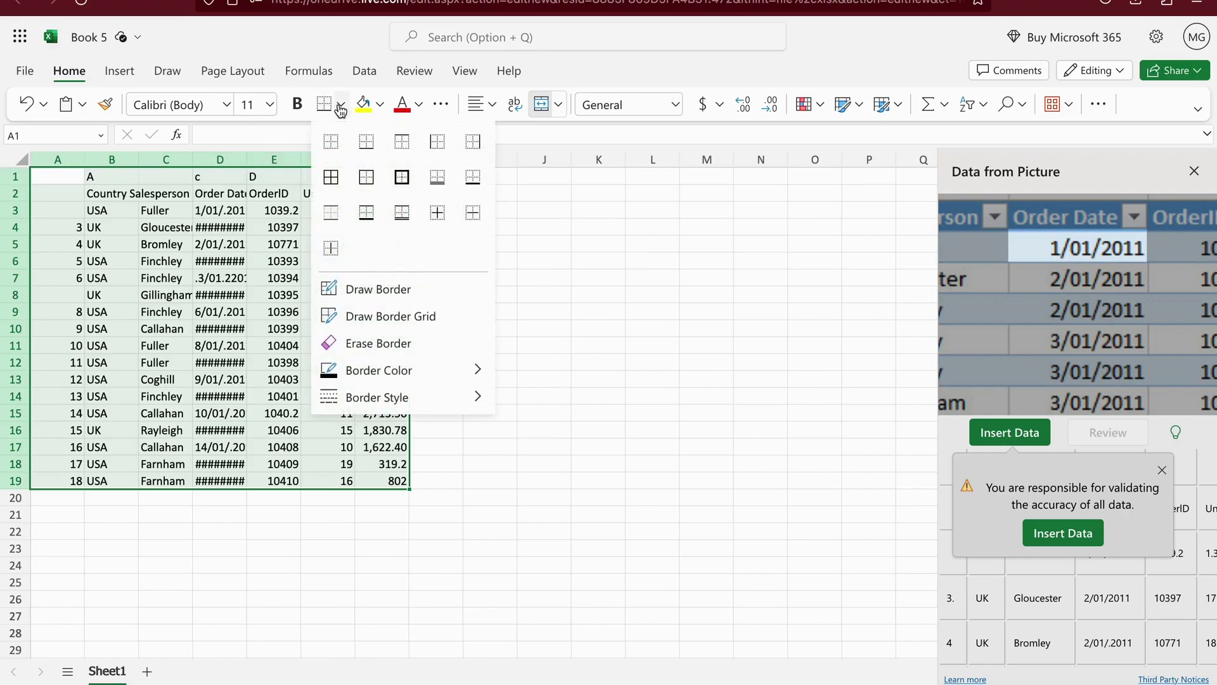
{"action": "left_click", "coordinate": [401, 178]}
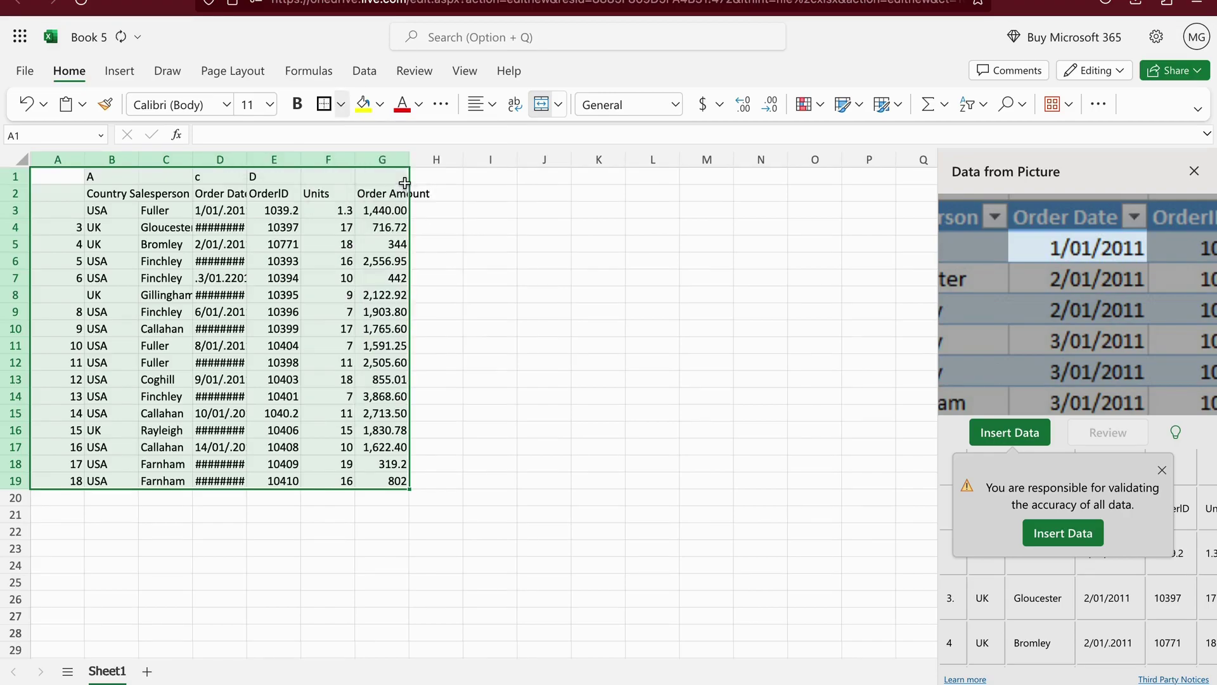
{"action": "left_click", "coordinate": [543, 412]}
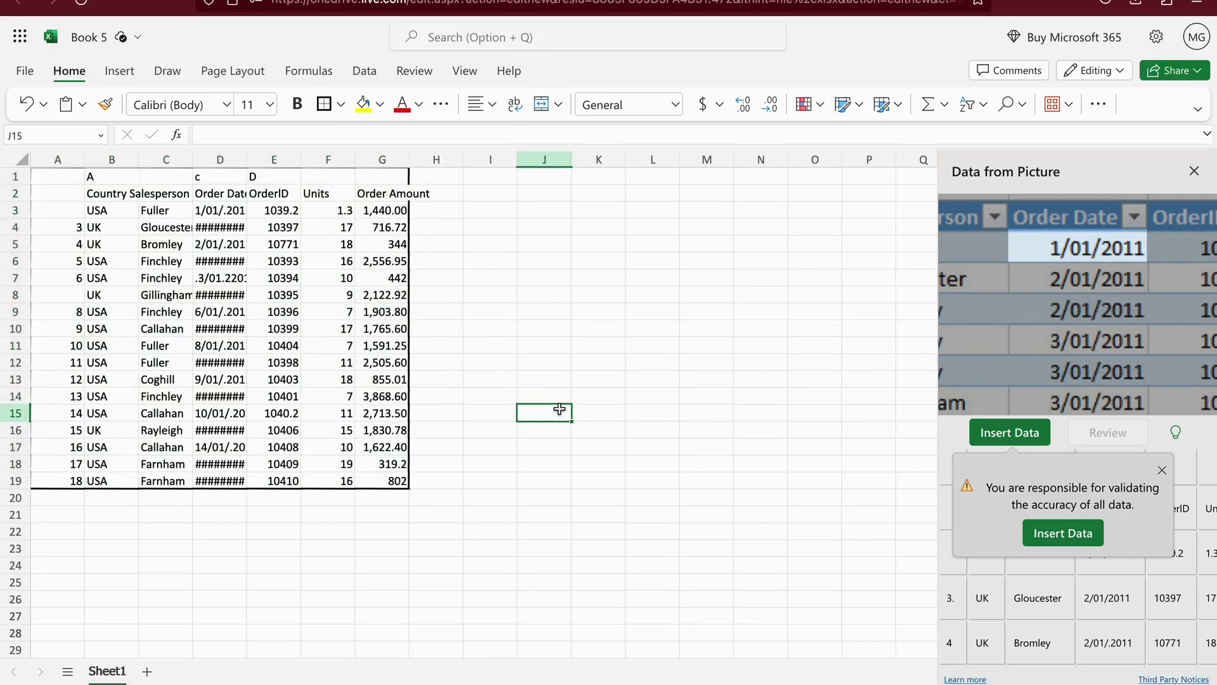
{"action": "left_click", "coordinate": [793, 483]}
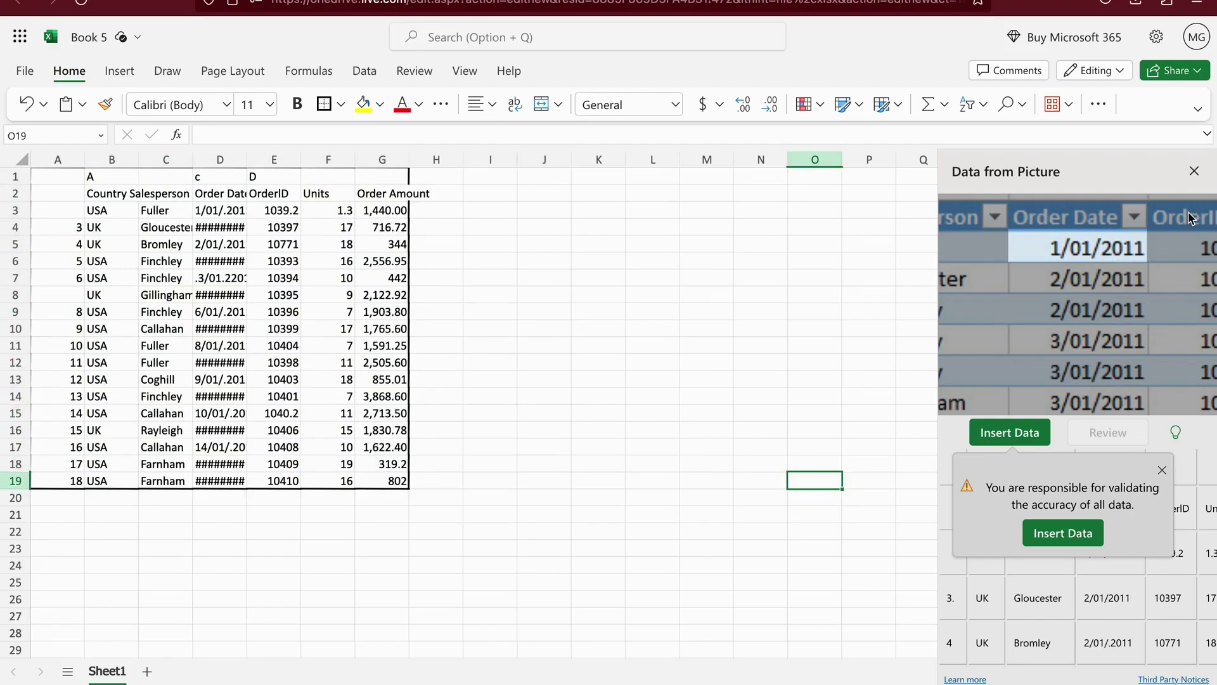
{"action": "left_click", "coordinate": [1162, 473]}
{"action": "scroll", "coordinate": [1052, 566], "scroll_direction": "down", "scroll_amount": 3}
{"action": "scroll", "coordinate": [1052, 571], "scroll_direction": "down", "scroll_amount": 2}
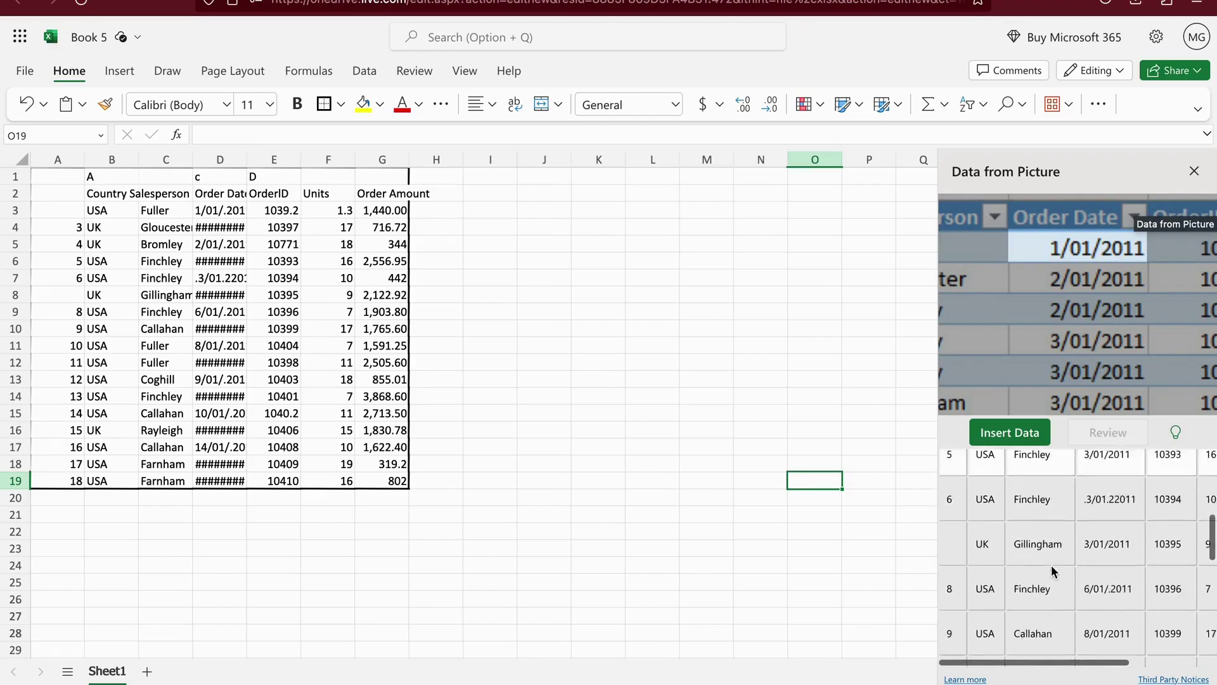
{"action": "scroll", "coordinate": [1052, 572], "scroll_direction": "down", "scroll_amount": 4}
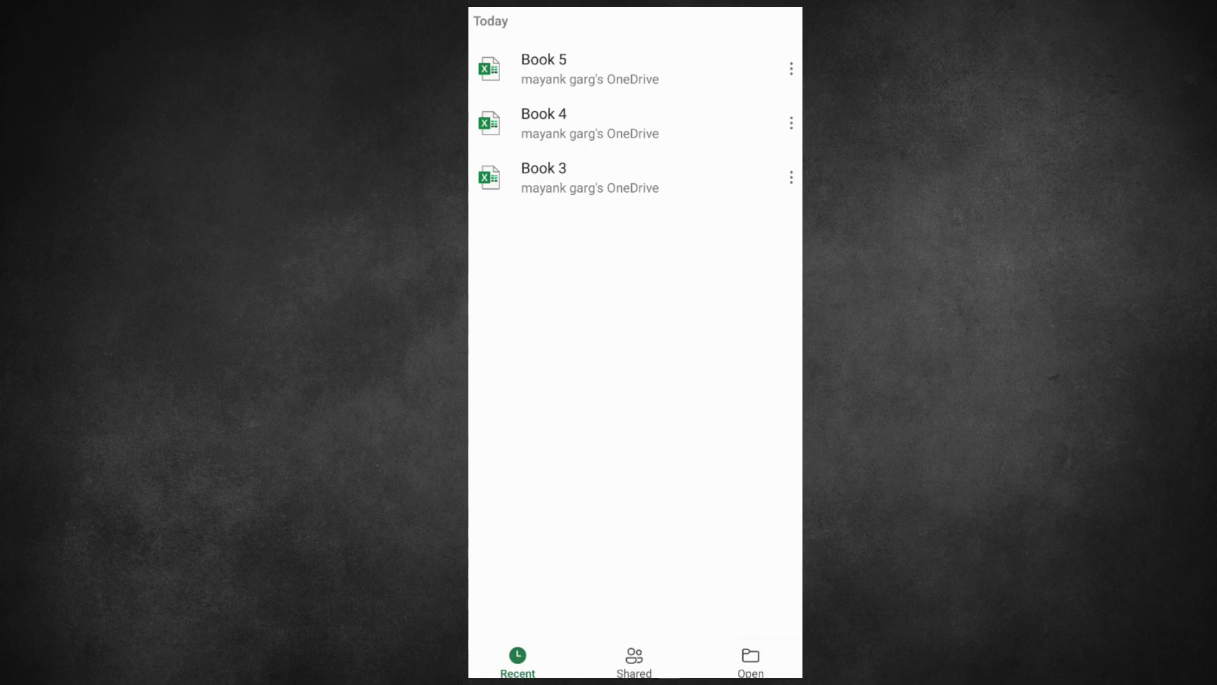
Open Book 5; crop the defects photo from row A2524 to Total, excluding row labels.
{"action": "left_click", "coordinate": [590, 69]}
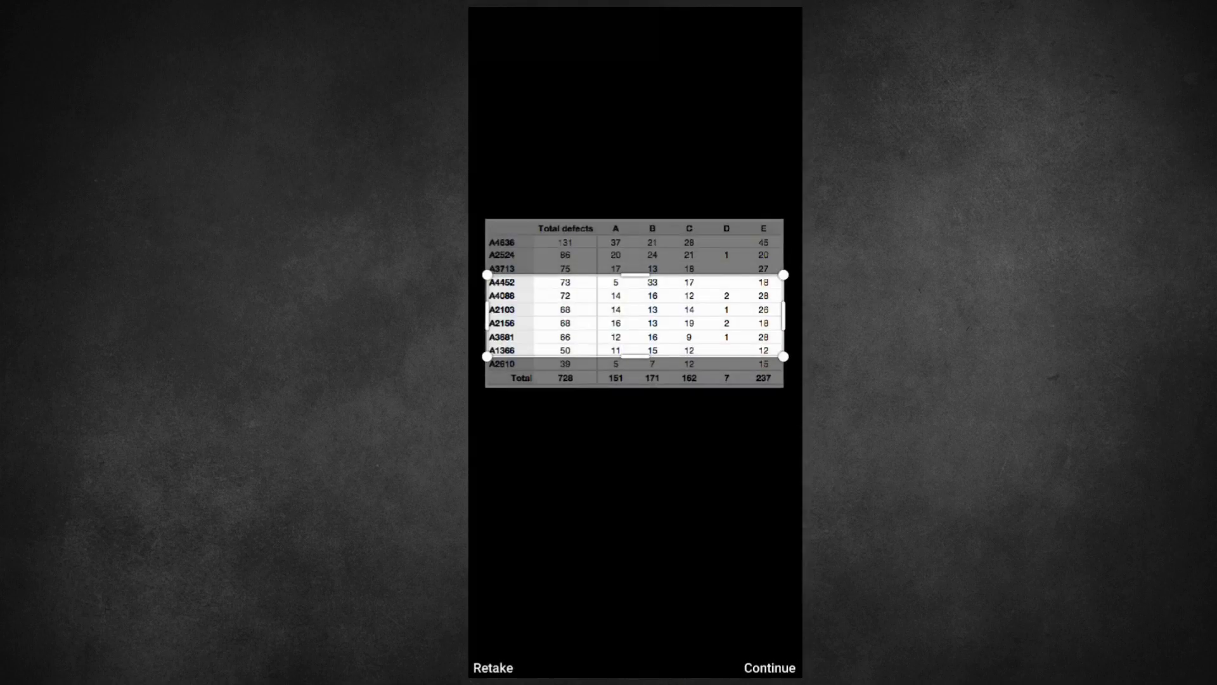
{"action": "left_click_drag", "start_coordinate": [487, 356], "coordinate": [487, 387]}
{"action": "left_click_drag", "start_coordinate": [487, 328], "coordinate": [533, 331]}
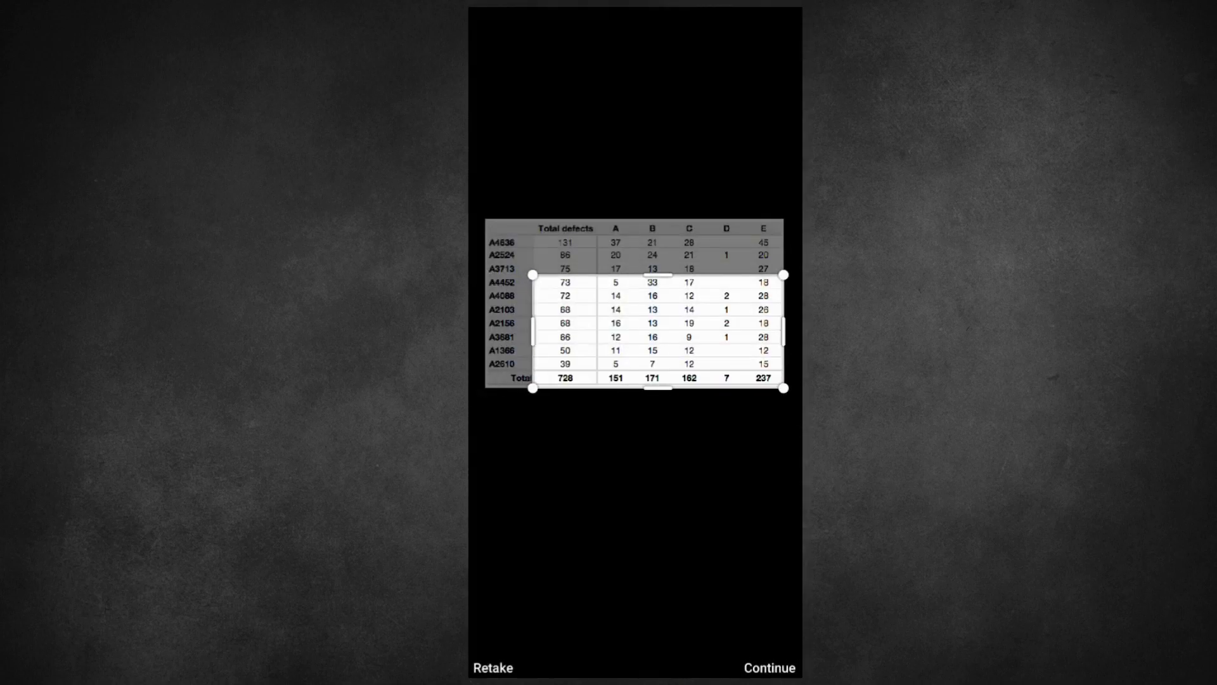
{"action": "left_click_drag", "start_coordinate": [656, 274], "coordinate": [656, 248]}
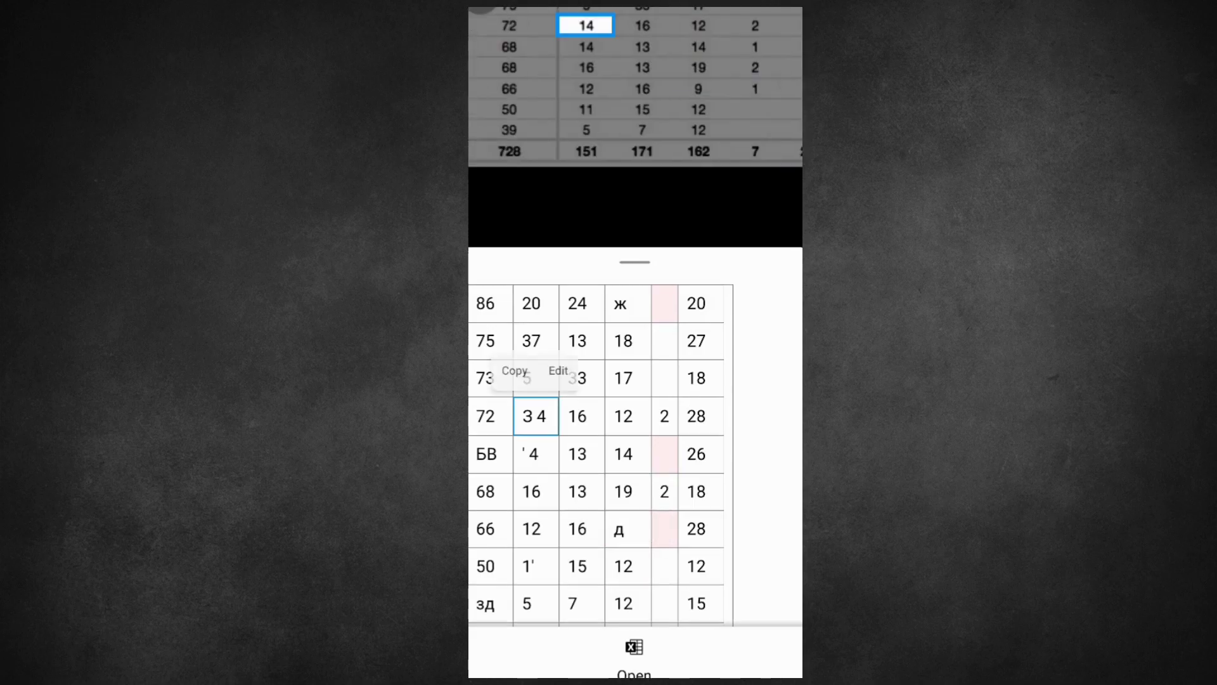
Insert the defects numbers at O19:T28 without reviewing flagged items, then view all columns.
{"action": "left_click", "coordinate": [634, 656]}
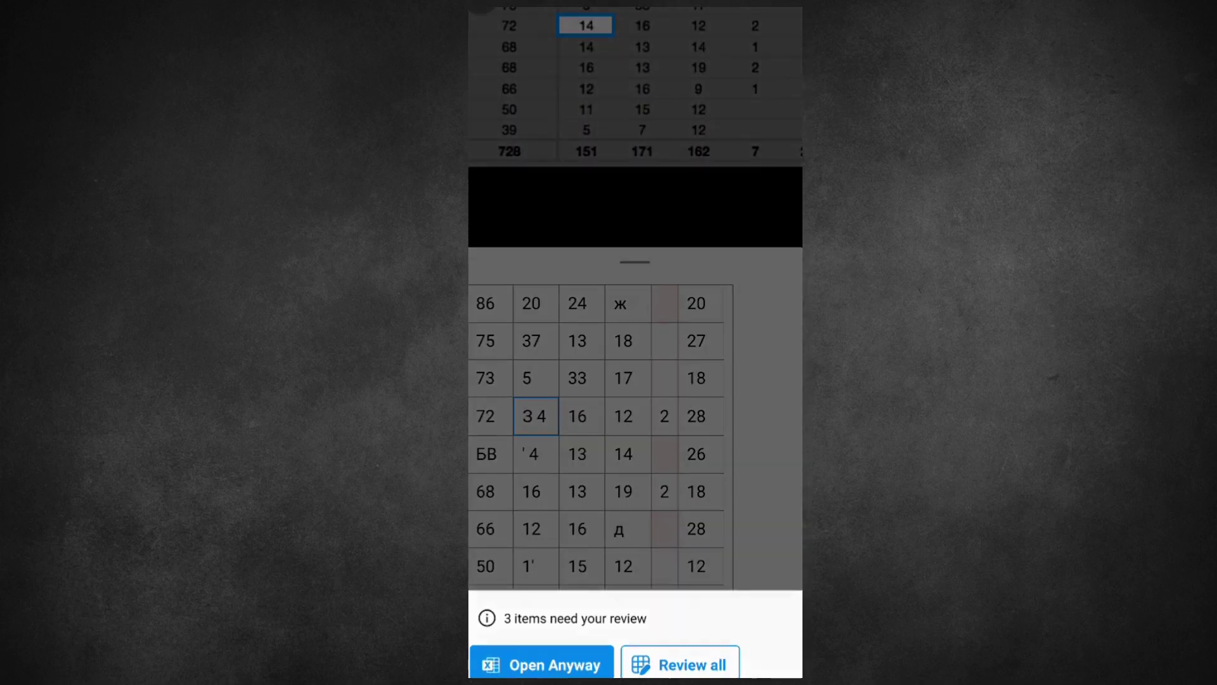
{"action": "left_click", "coordinate": [542, 660]}
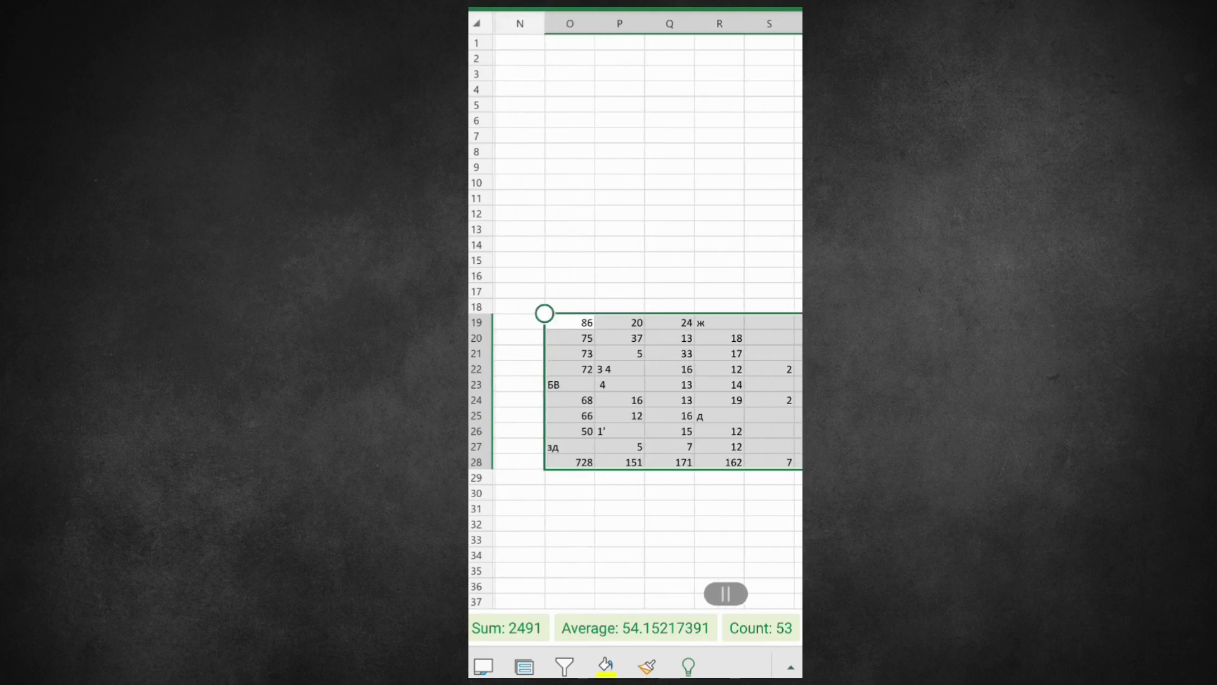
{"action": "left_click_drag", "start_coordinate": [722, 380], "coordinate": [570, 381]}
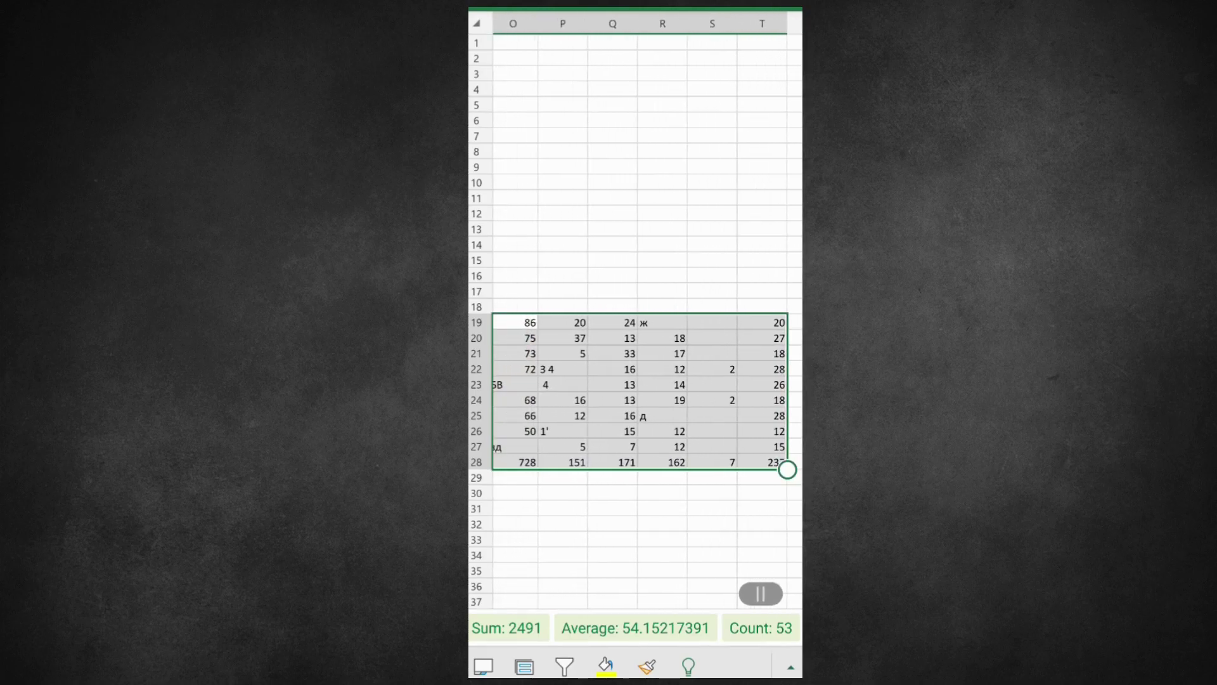